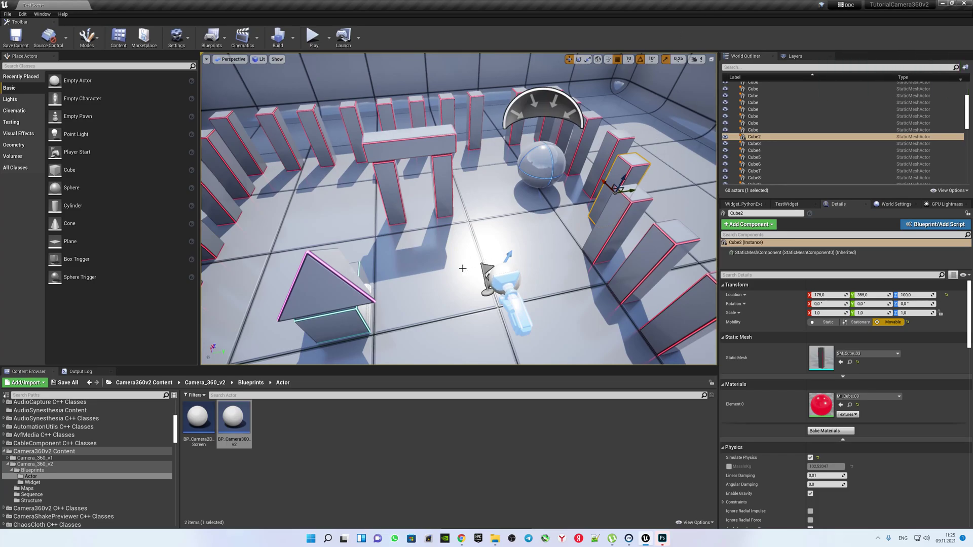
Delete the existing BP_Camera360_v2 actor from the scene, confirming the reference warning
mouse_move(453, 285)
right_mouse_down()
mouse_move(453, 304)
mouse_move(448, 243)
right_mouse_up()
left_click(449, 243)
key("Delete")
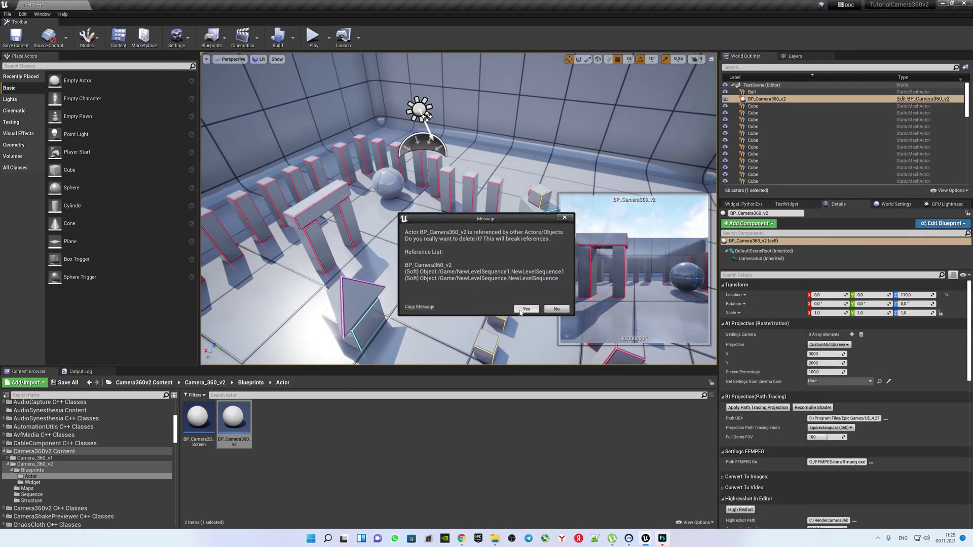
left_click(526, 309)
Drag a fresh BP_Camera360_v2 in from the Actor blueprint folder, then delete it again
scroll(456, 228, "down", 2)
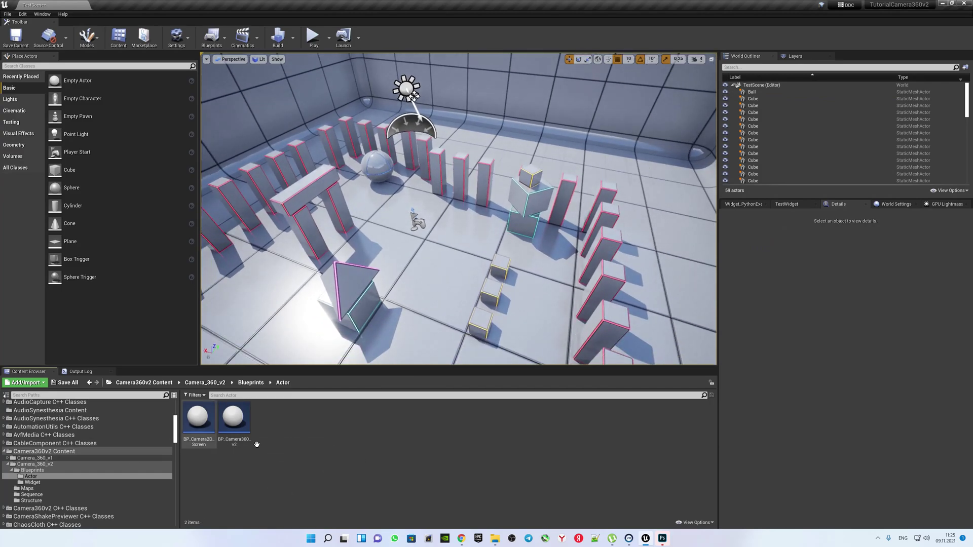
left_click(163, 463)
key("Down")
key("Down")
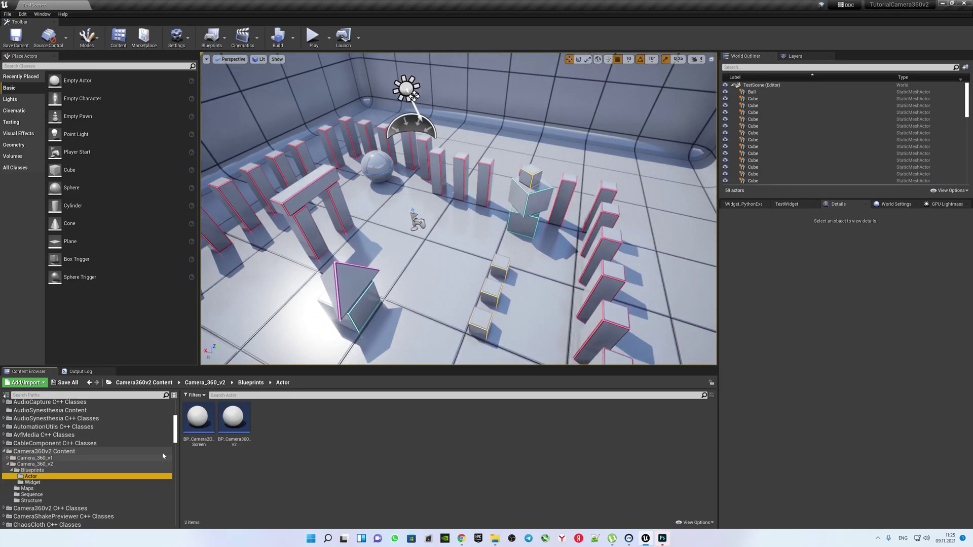
left_click_drag(234, 418, 426, 242)
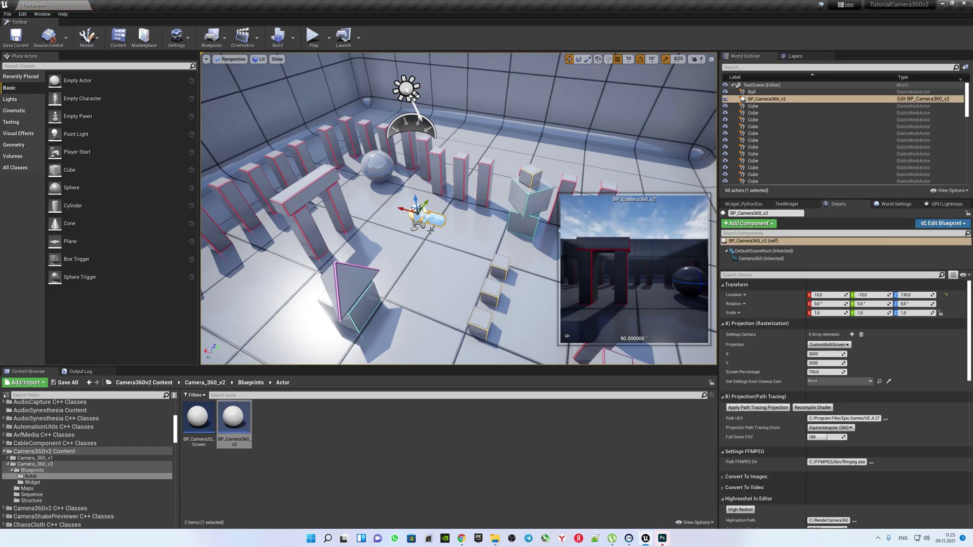
key("Delete")
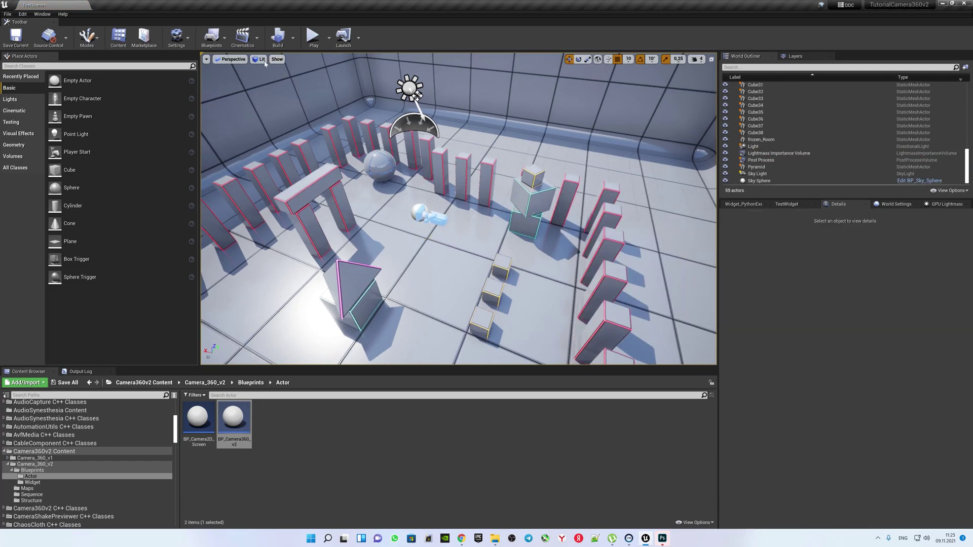
Enable Ray Tracing and confirm DirectX 12 as the default Windows RHI in Project Settings
left_click(22, 14)
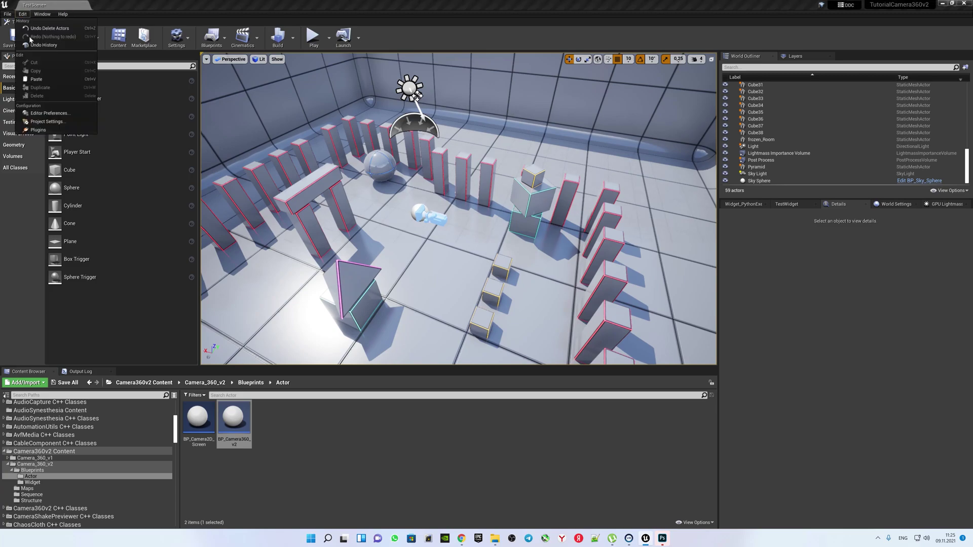
left_click(46, 122)
type("raytra")
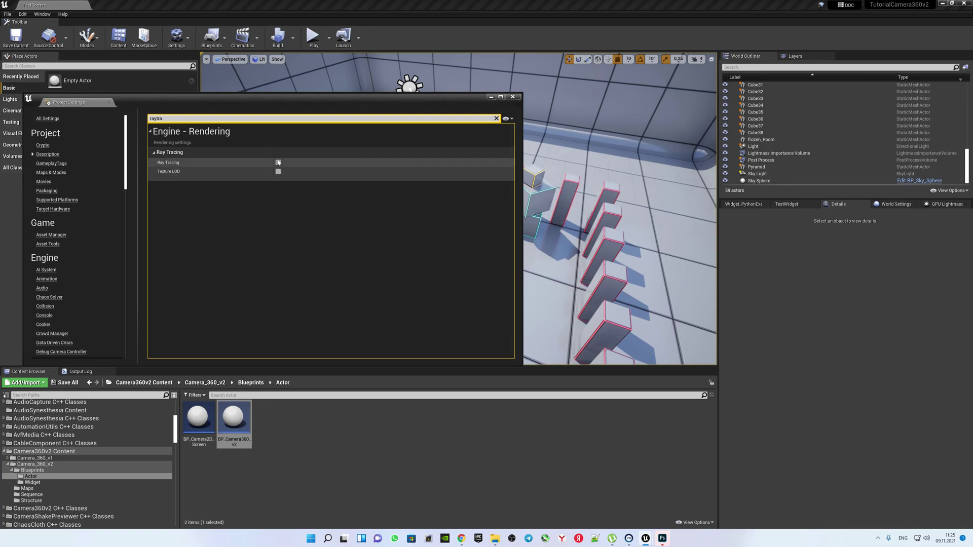
key("ctrl+a")
type("RHI")
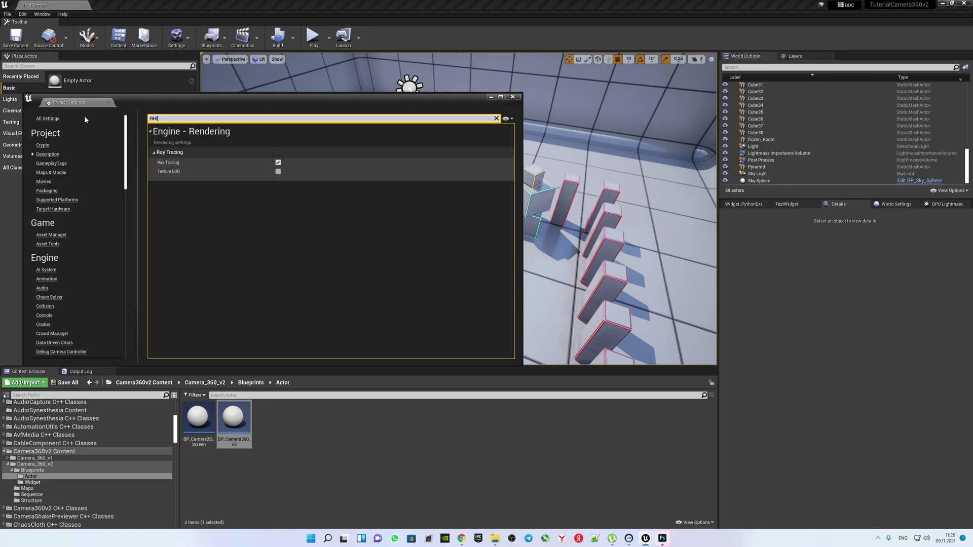
left_click(304, 230)
scroll(310, 241, "down", 2)
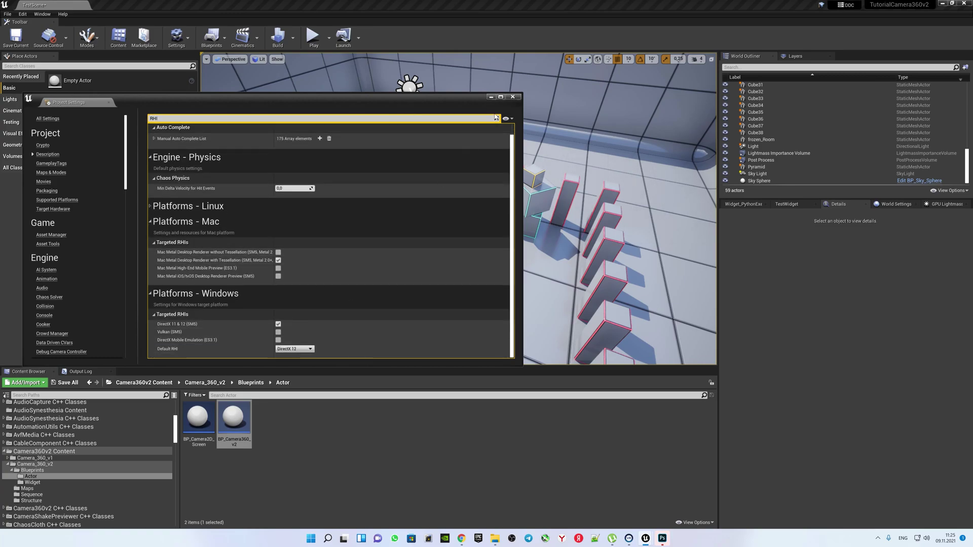
left_click(519, 100)
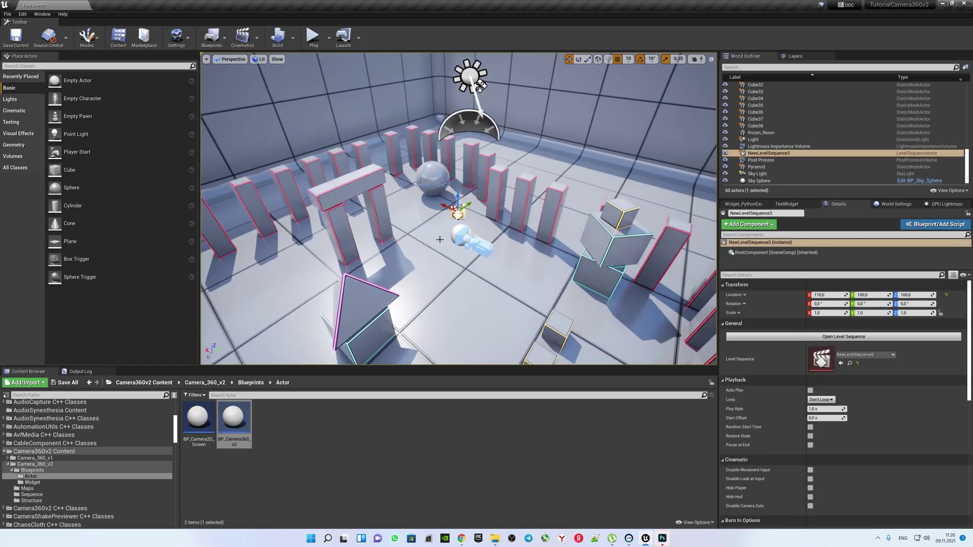
Place a Cine Camera Actor into the viewport using a 'cine' search in Place Actors
left_click(96, 66)
type("c")
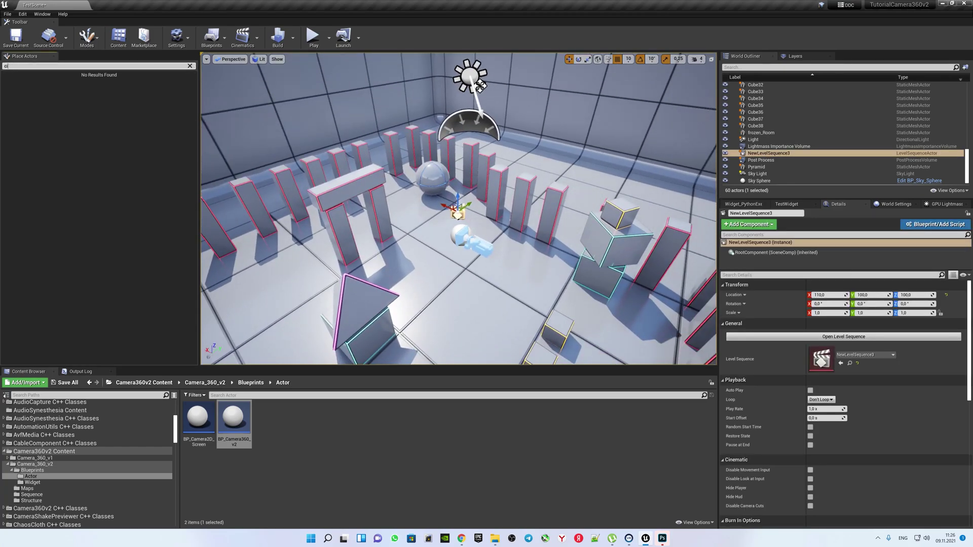
type("inem")
key("BackSpace")
left_click_drag(38, 80, 465, 268)
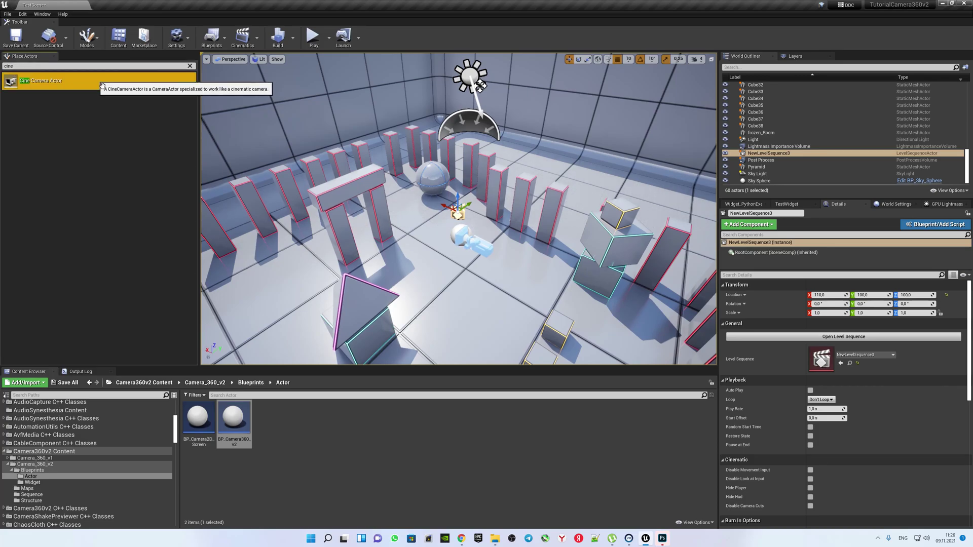
Frame the 360 camera, then lift the new cine camera up to Z 130
left_click(469, 244)
key("f")
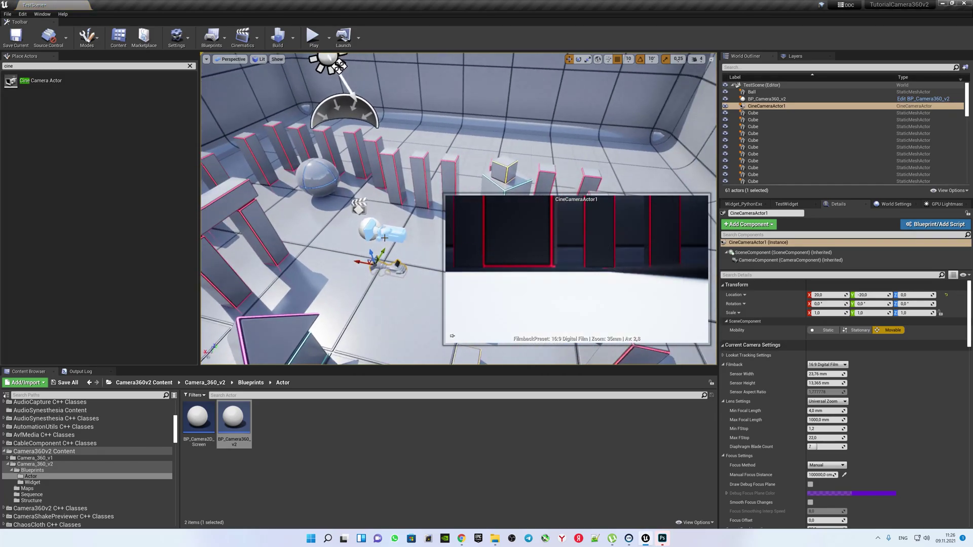
left_click(392, 257)
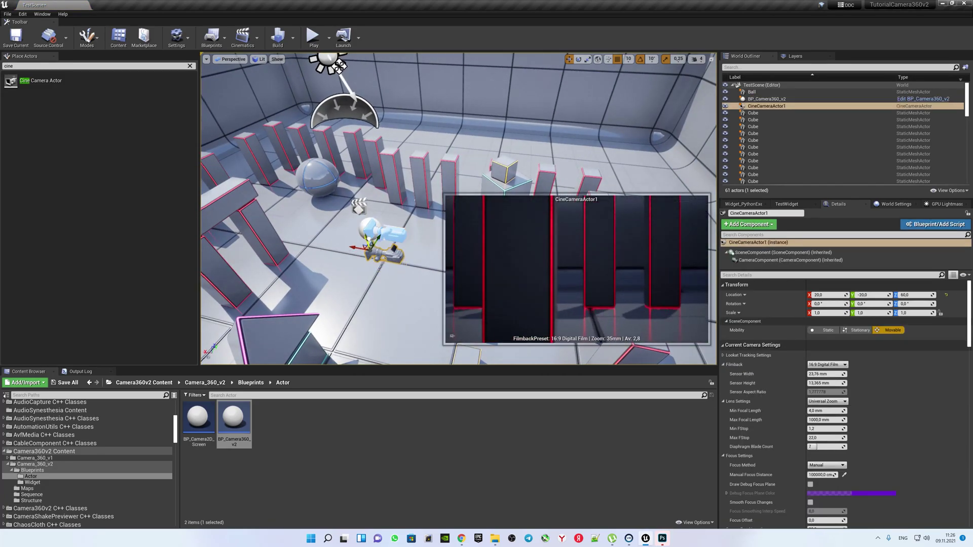
left_click_drag(392, 239, 391, 228)
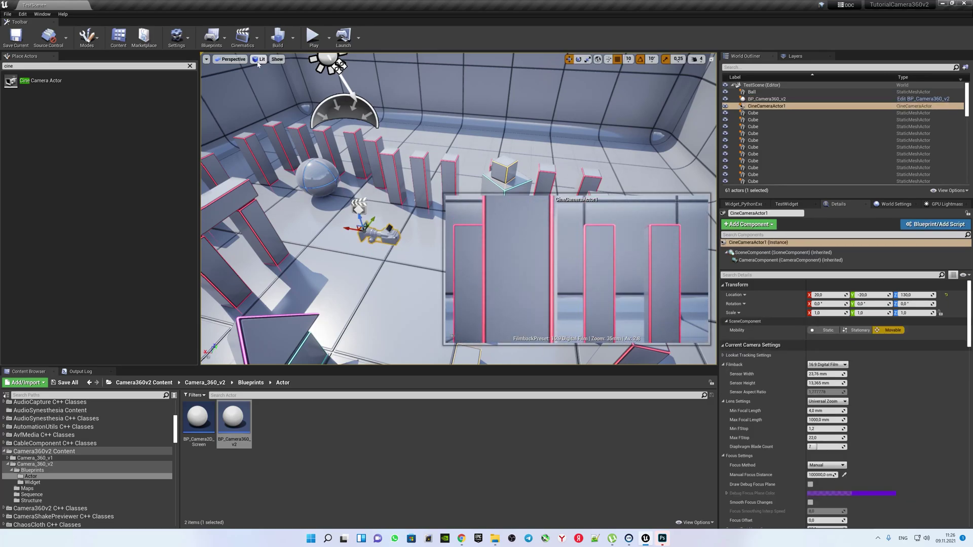
left_click(259, 59)
Switch the viewport to Path Tracing and look through CineCameraActor1
left_click(280, 142)
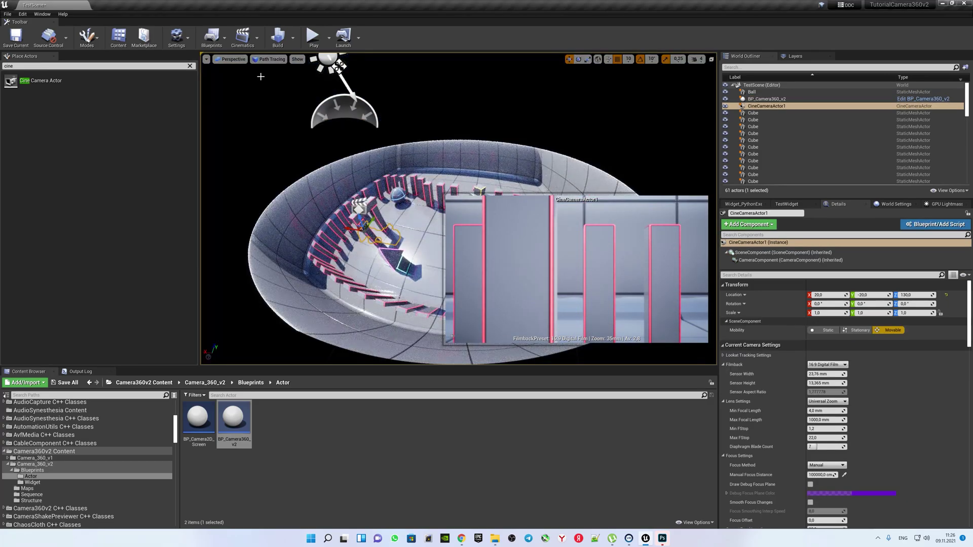
left_click(231, 59)
left_click(238, 143)
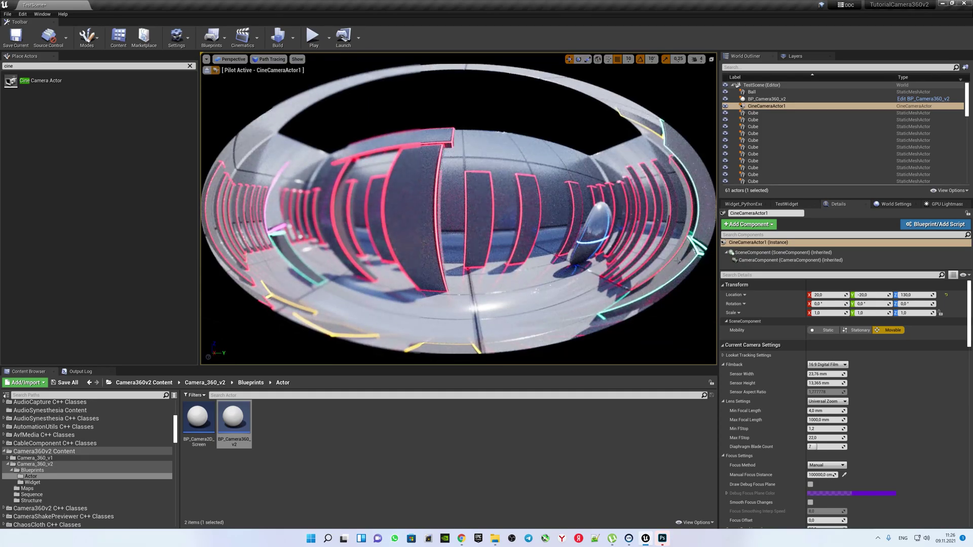
Set the cine camera's sensor to 20 × 20 mm and its focal length to 10 mm
left_click(825, 374)
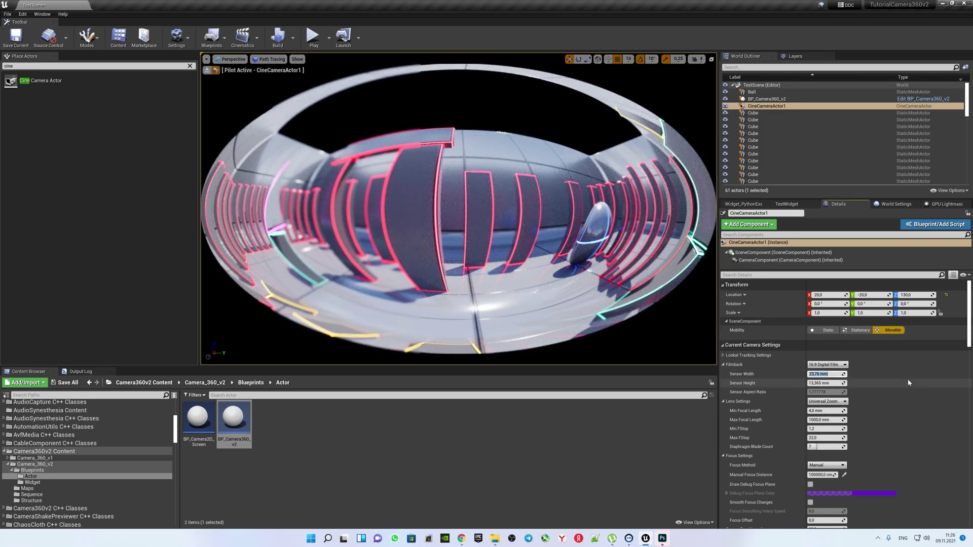
type("20")
key("Tab")
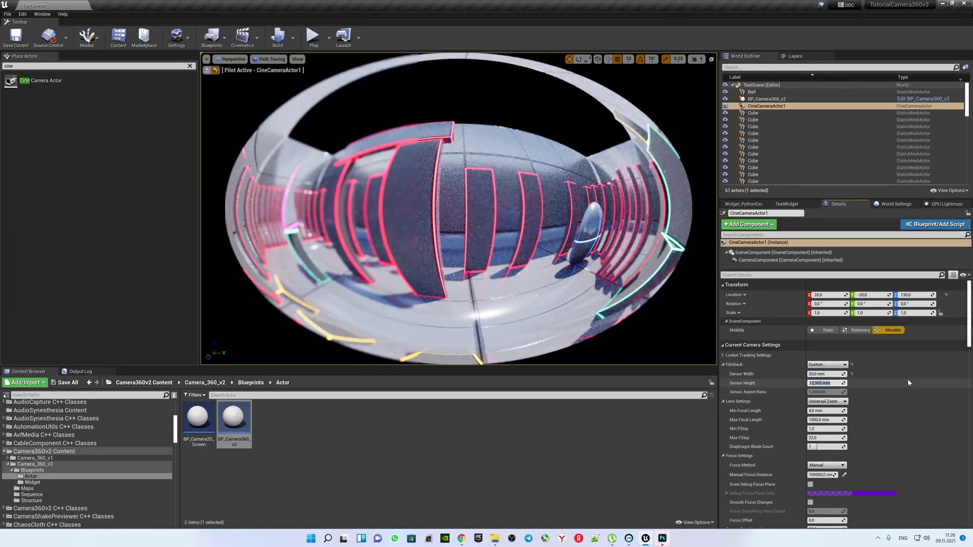
type("20")
key("Return")
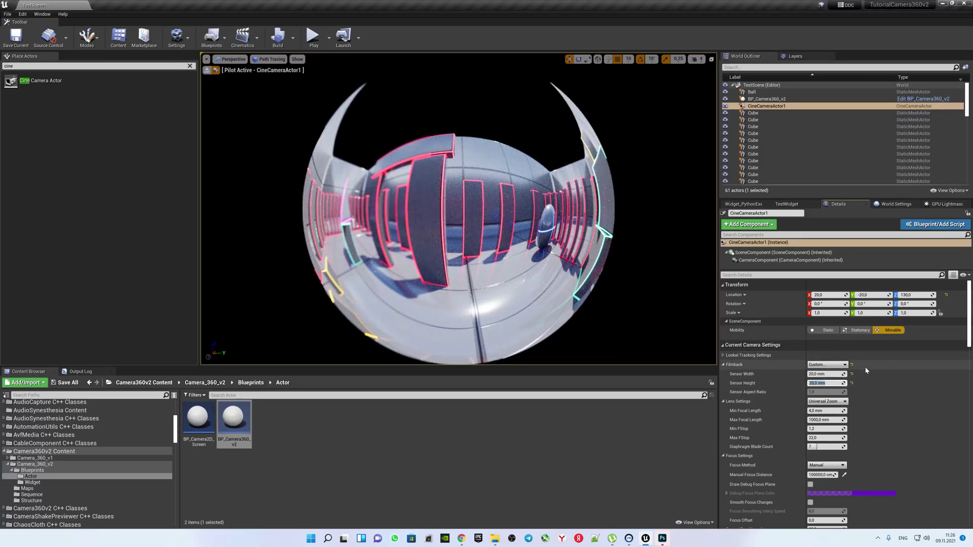
scroll(833, 424, "down", 3)
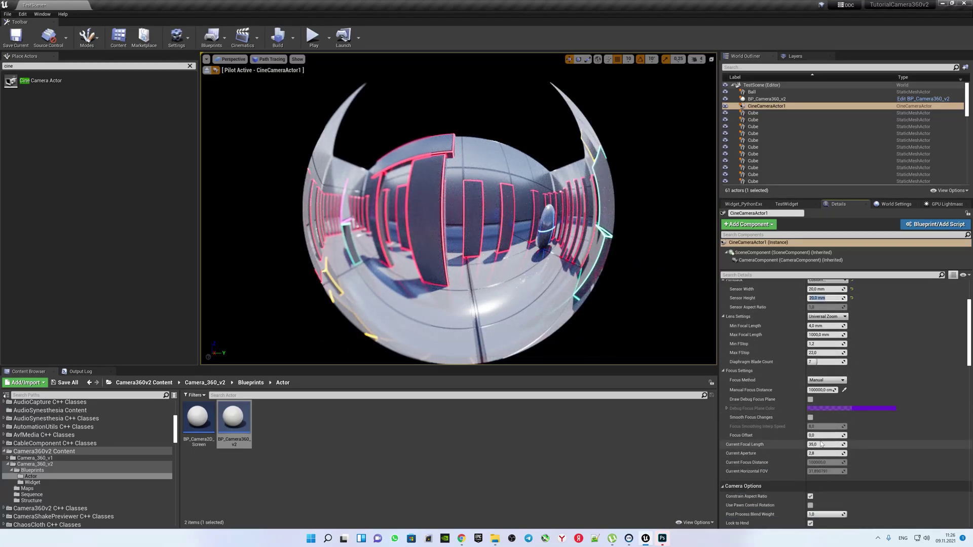
left_click_drag(825, 444, 811, 444)
type("10")
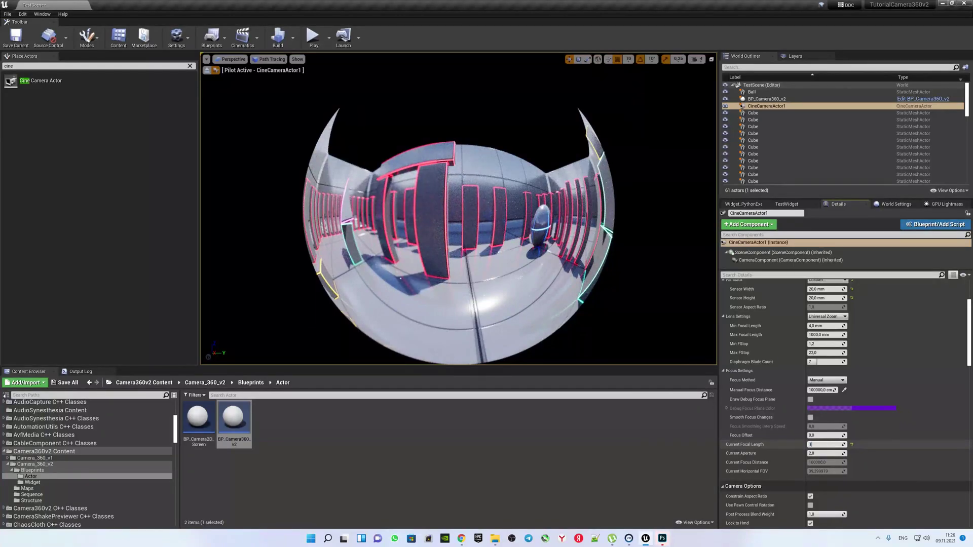
key("Return")
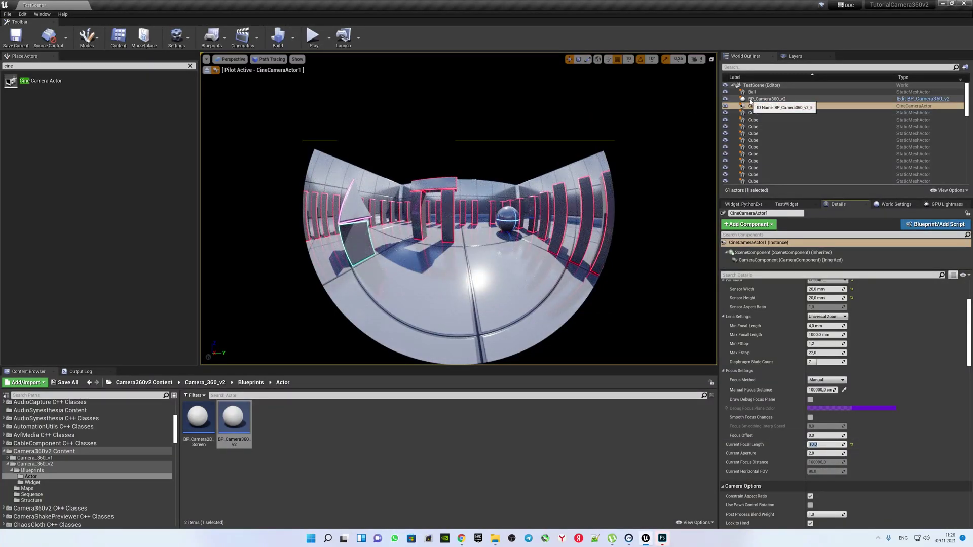
Set BP_Camera360_v2's Projection Path Tracing Enum to Equirectangular (360 Stereo) and rebuild shaders
left_click(781, 100)
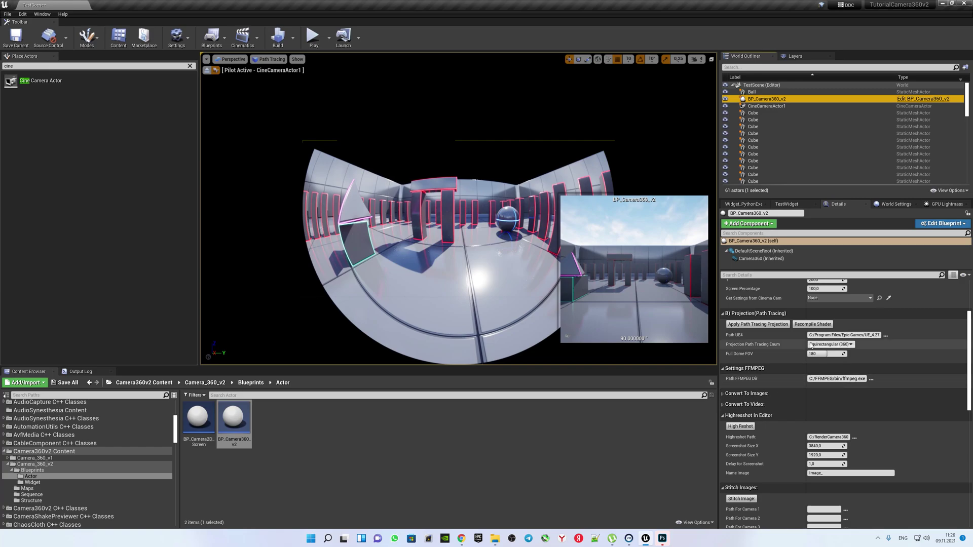
left_click(831, 345)
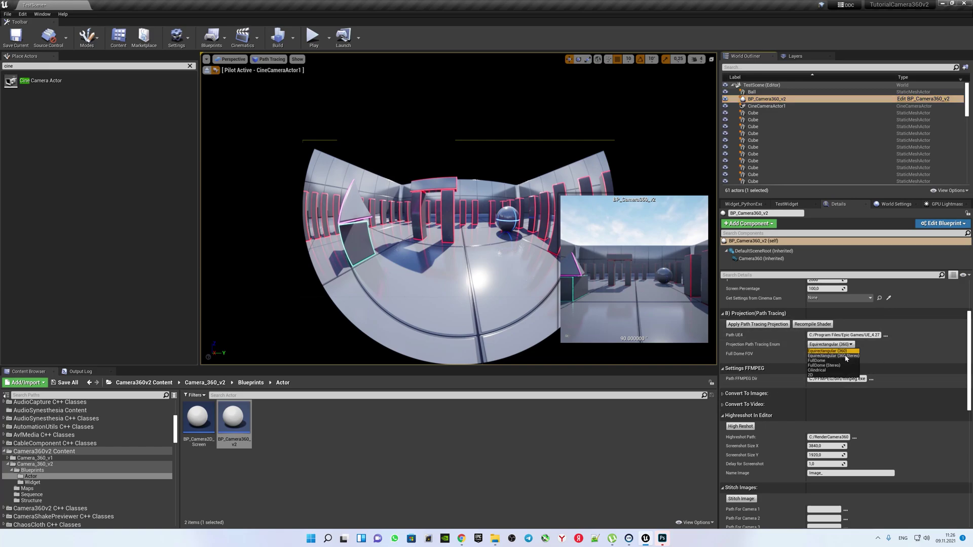
left_click(844, 356)
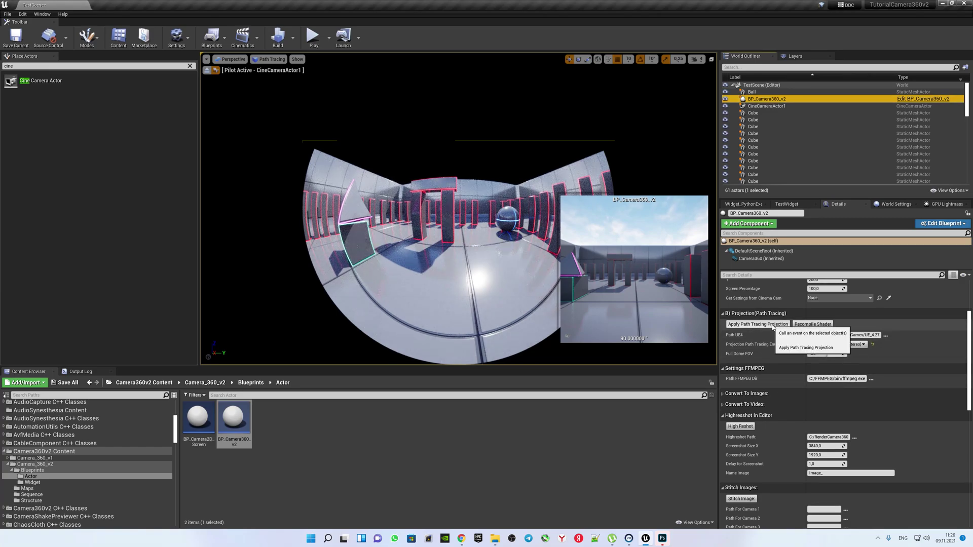
left_click(826, 324)
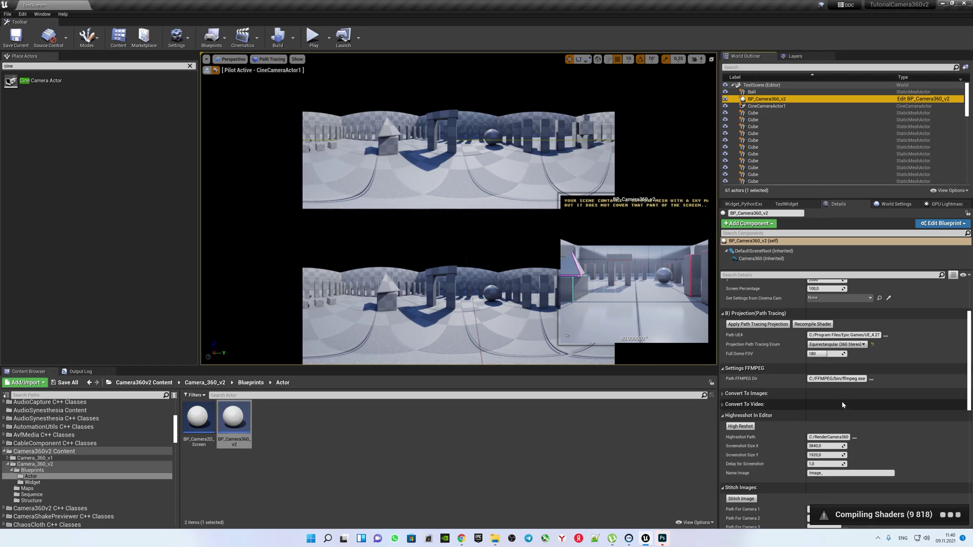
Uncheck Constrain Aspect Ratio in CineCameraActor1's Camera Options
left_click(765, 106)
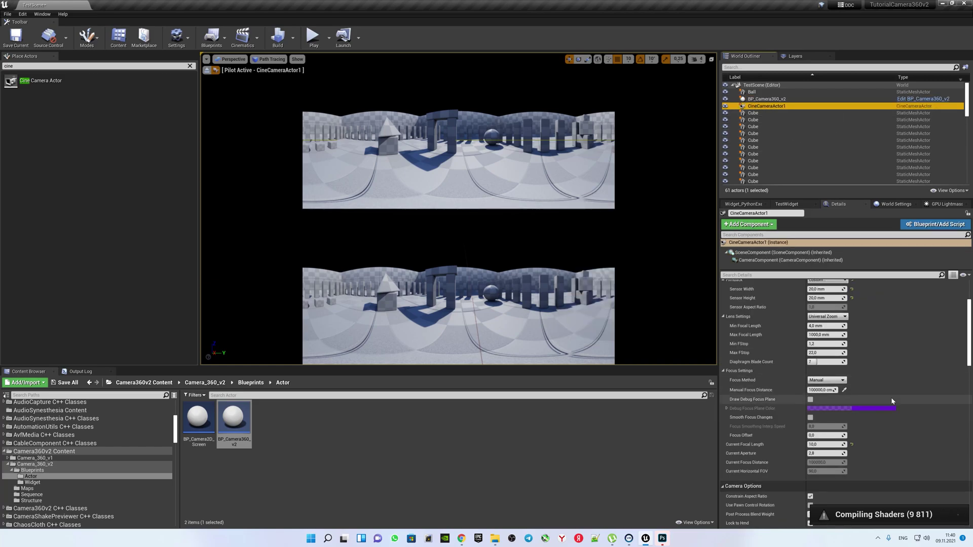
scroll(891, 401, "down", 2)
scroll(876, 377, "down", 2)
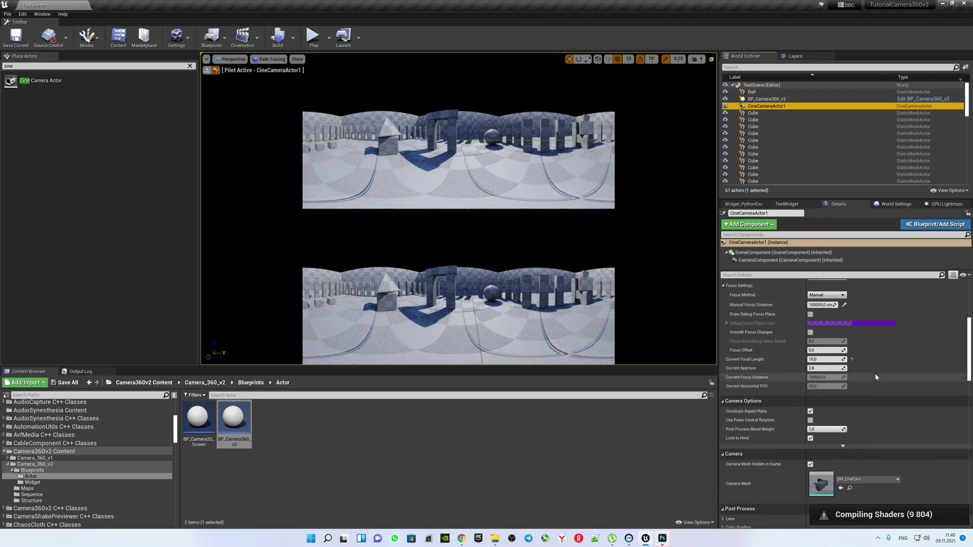
left_click(810, 411)
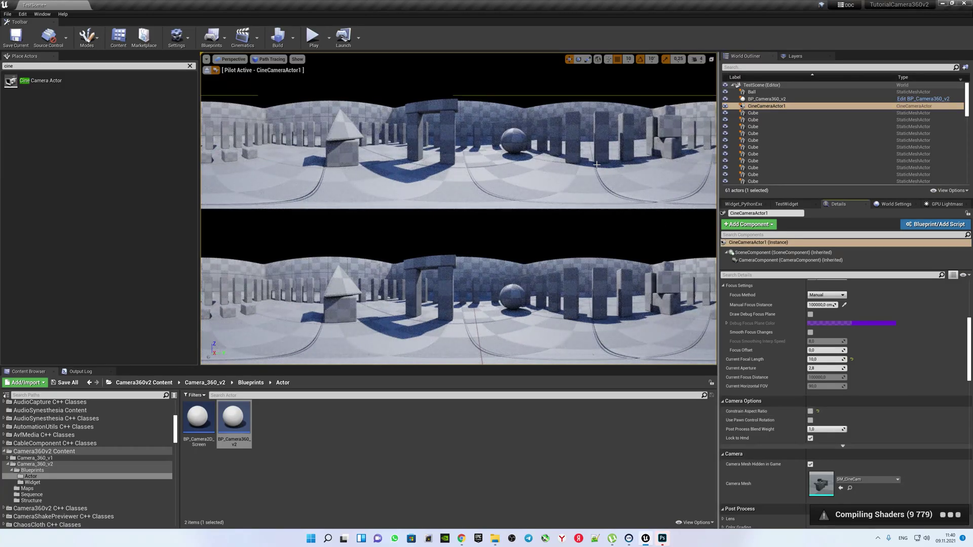
Resize the viewport and Content Browser so the unconstrained panorama fills the viewport width
mouse_move(546, 367)
left_mouse_down()
mouse_move(542, 213)
mouse_move(522, 360)
left_mouse_up()
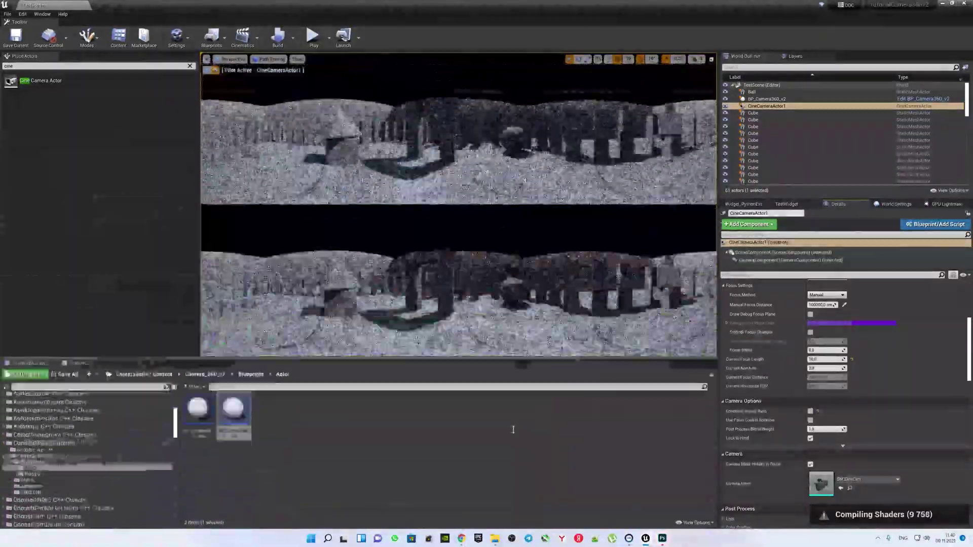
mouse_move(512, 430)
left_mouse_down()
mouse_move(500, 436)
mouse_move(512, 418)
mouse_move(512, 436)
left_mouse_up()
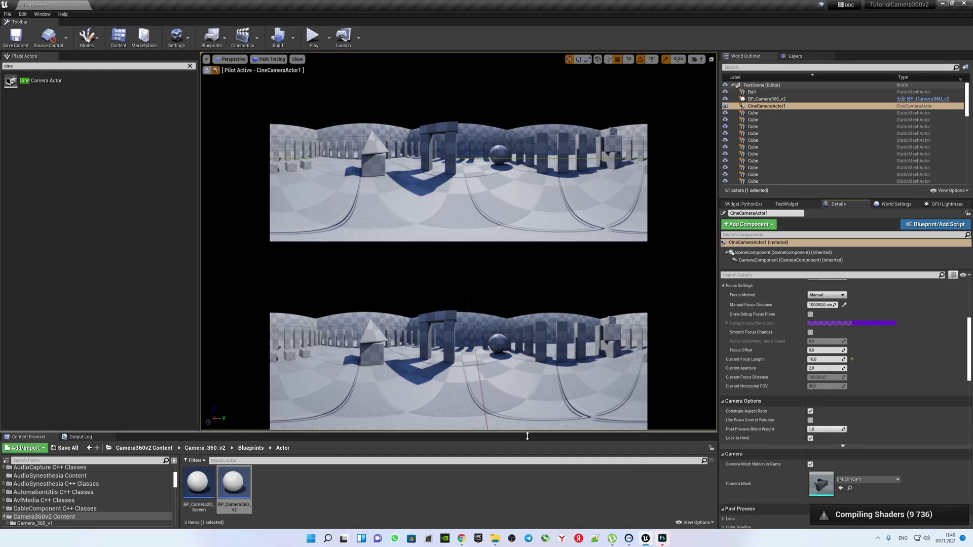
mouse_move(526, 432)
left_mouse_down()
mouse_move(523, 349)
mouse_move(490, 475)
mouse_move(489, 459)
left_mouse_up()
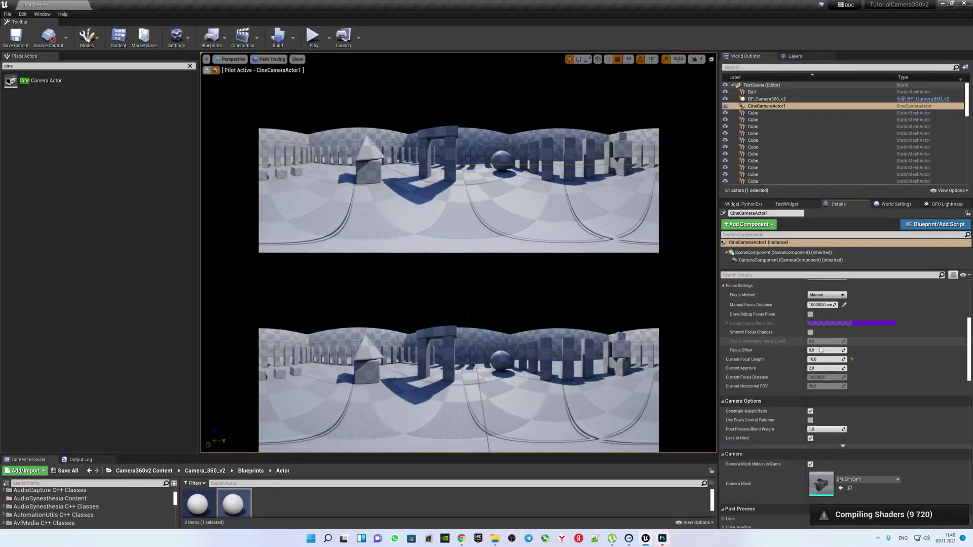
left_click(810, 412)
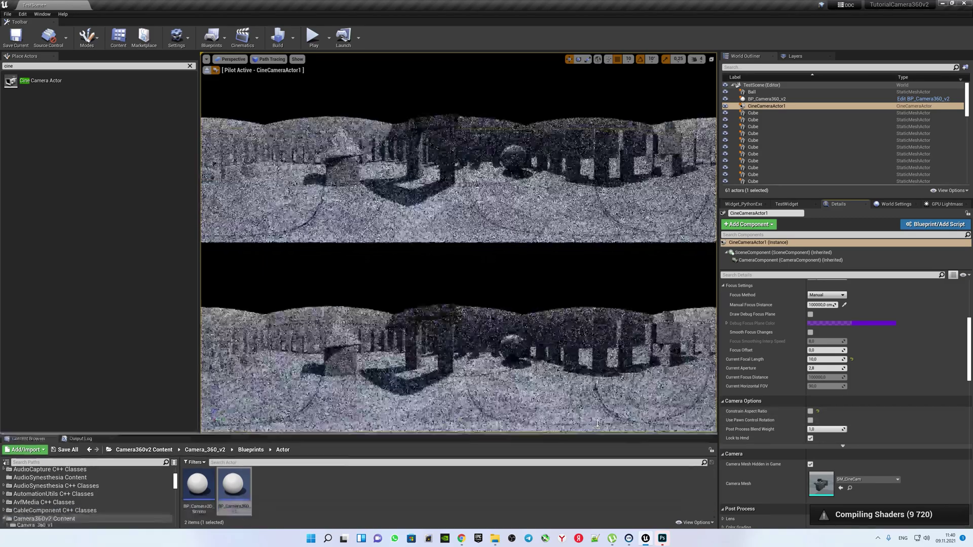
left_click_drag(488, 455, 489, 412)
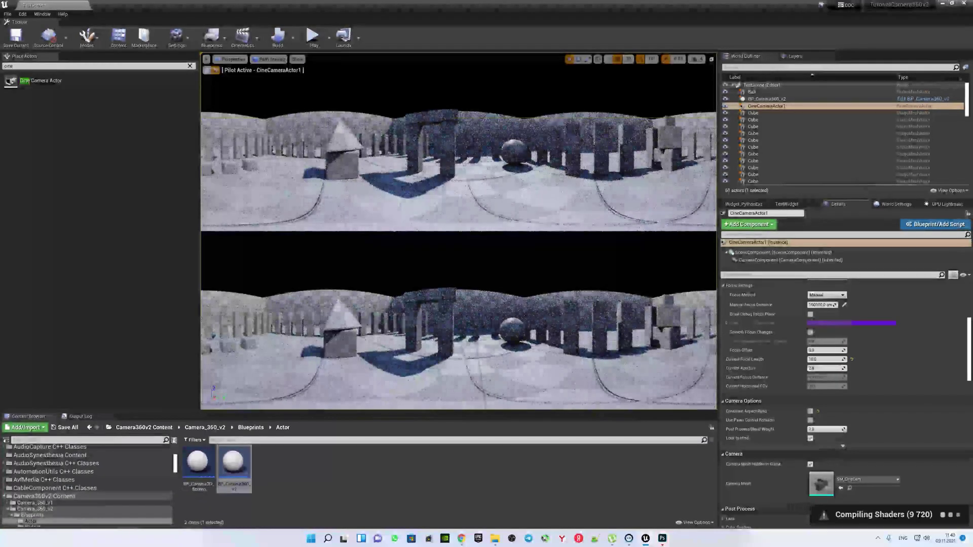
Give BP_Camera360_v2 a 7000 × 7000 screenshot size with delay 200, then start High Reshot
left_click(772, 101)
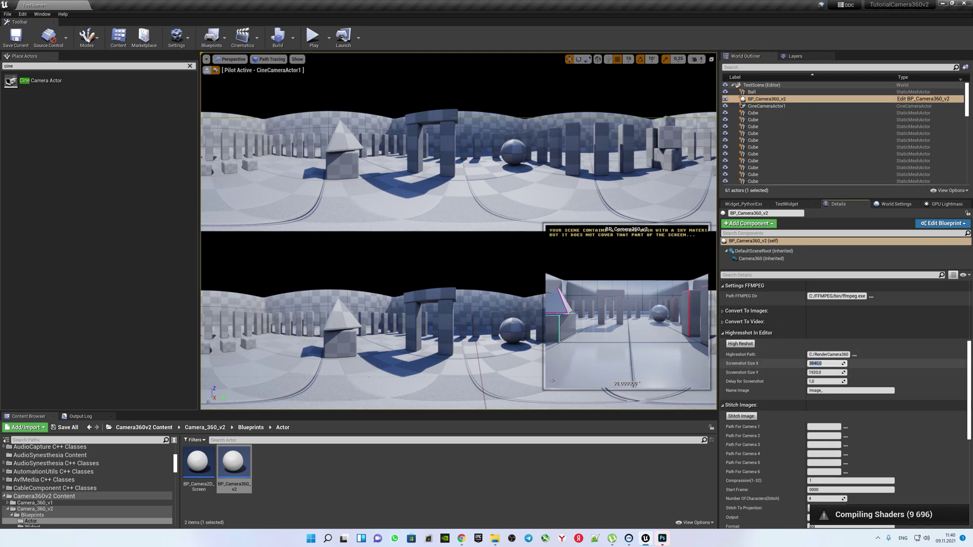
type("6")
type("000")
key("Return")
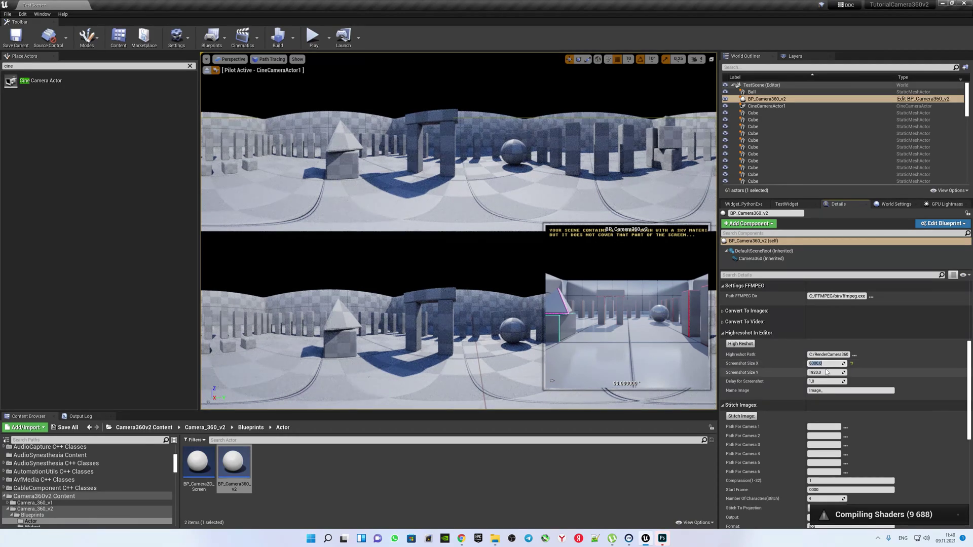
type("7000")
key("Tab")
type("7000")
key("Tab")
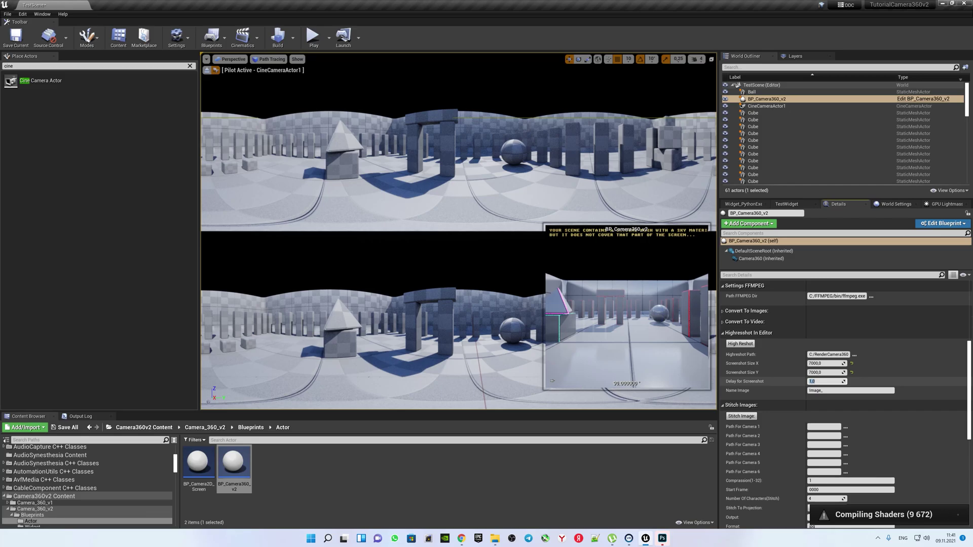
type("2")
type("00")
key("Return")
left_click(739, 346)
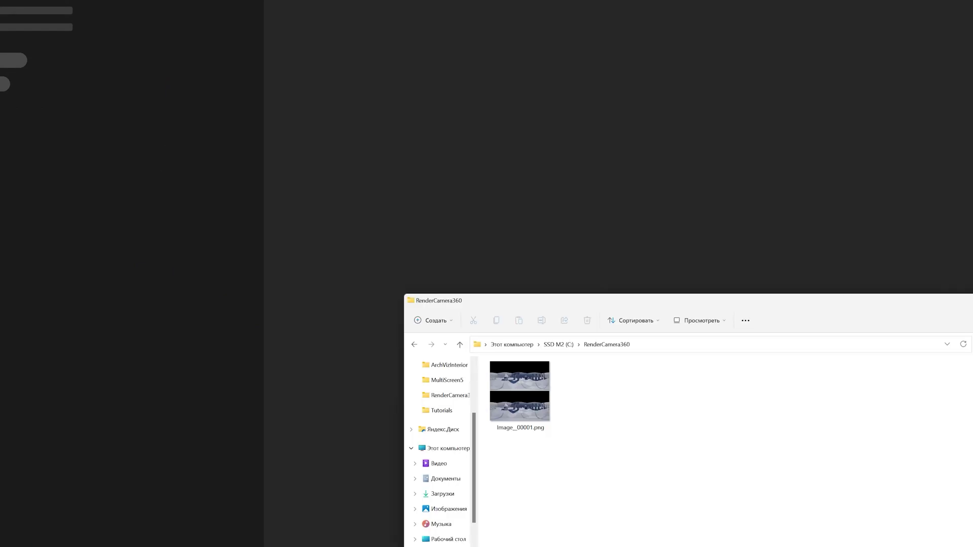
Drag the rendered Image_00001.png from the RenderCamera360 folder into Photoshop
left_click_drag(519, 390, 575, 223)
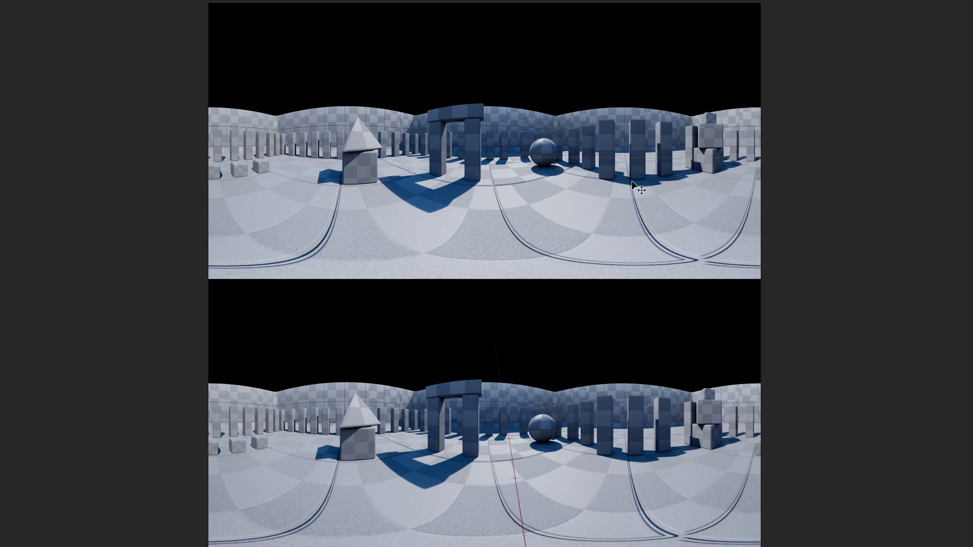
Offset the duplicated panorama layer over the other eye view and zoom in to compare
mouse_move(638, 463)
left_mouse_down()
mouse_move(633, 448)
mouse_move(631, 473)
left_mouse_up()
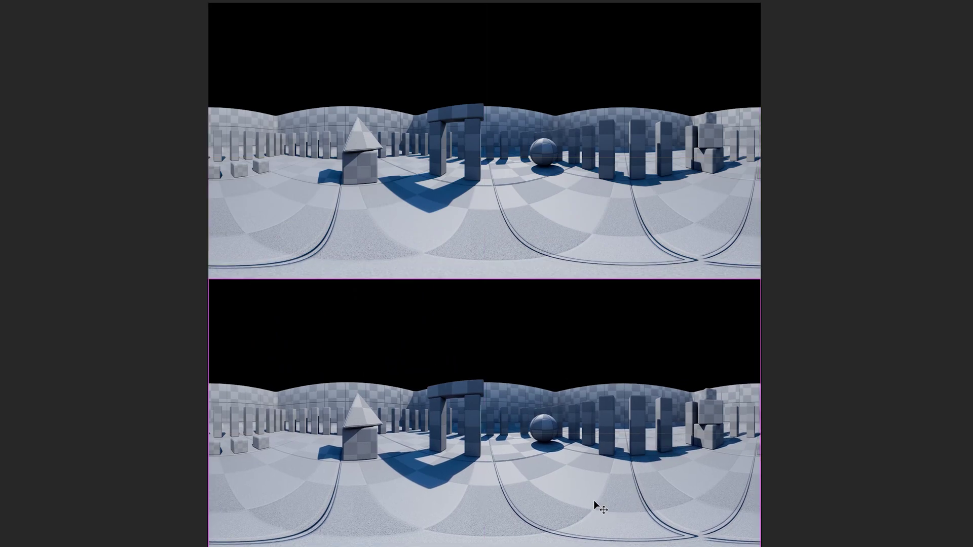
scroll(594, 500, "up", 2, "alt")
scroll(629, 451, "down", 1, "alt")
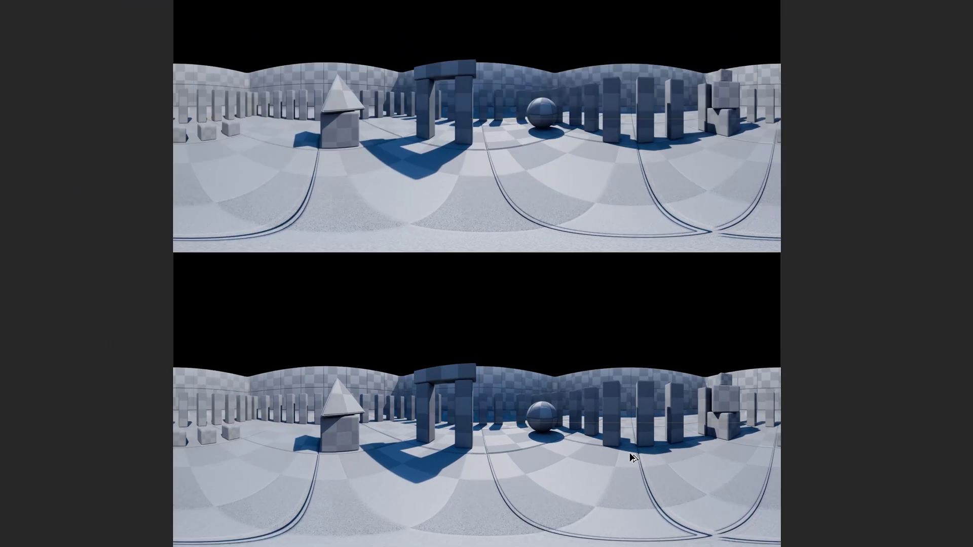
scroll(629, 452, "up", 1, "alt")
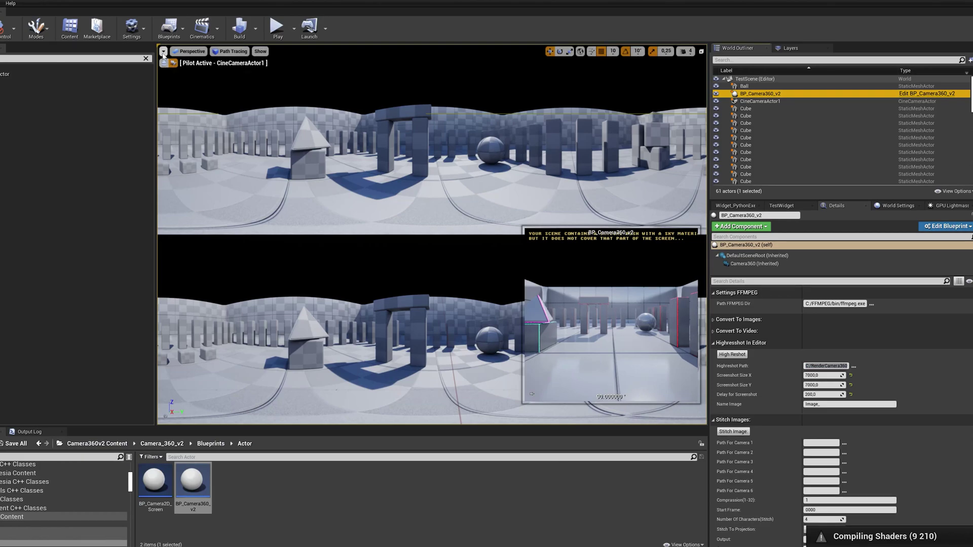
Switch the viewport to Game View and rotate CineCameraActor1 to 90° around Z
left_click(163, 51)
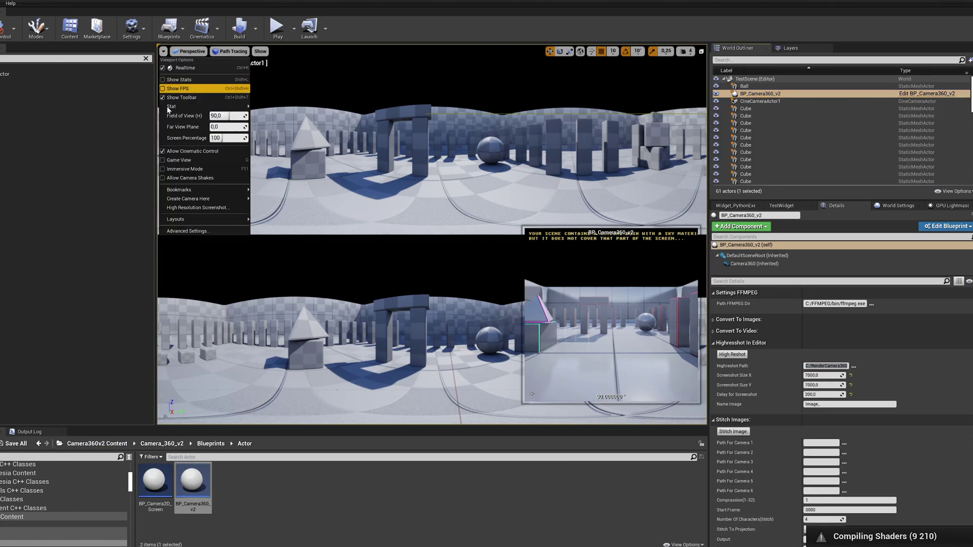
left_click(177, 159)
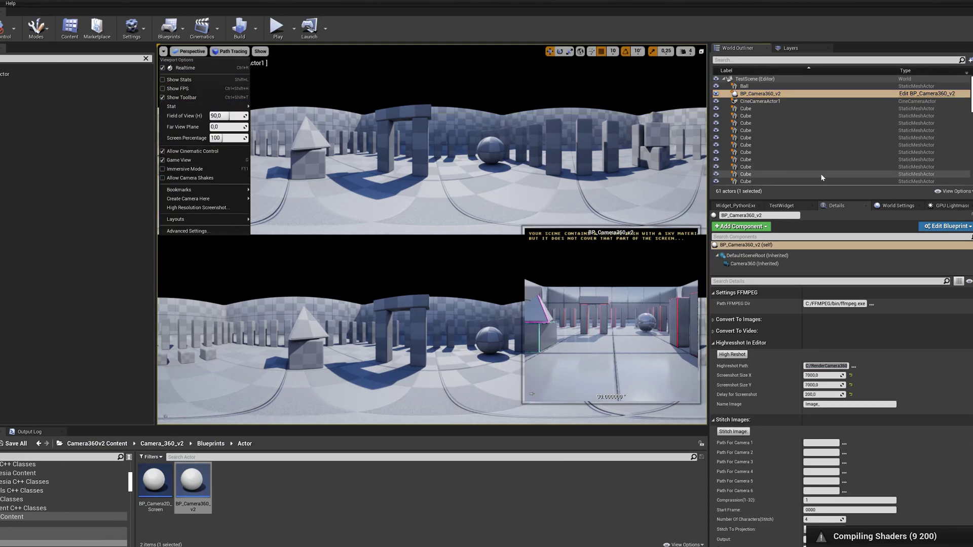
left_click(760, 101)
scroll(879, 372, "up", 5)
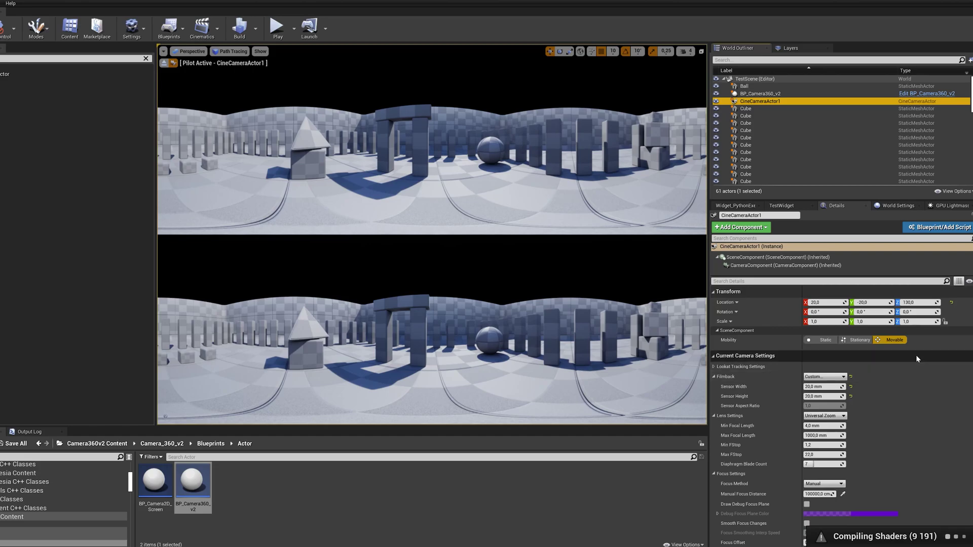
left_click(918, 312)
type("90")
key("Return")
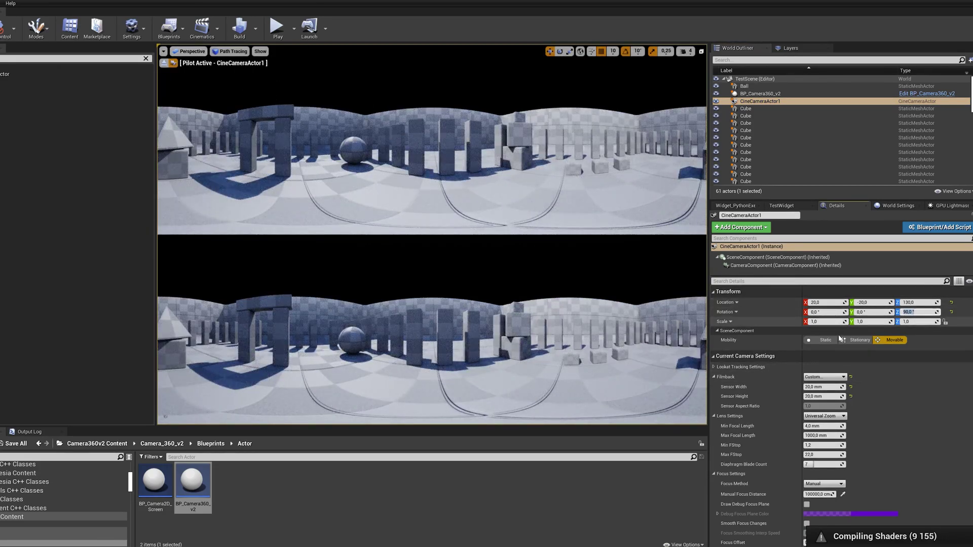
Select BP_Camera360_v2 and launch another High Reshot 360° capture
left_click(759, 94)
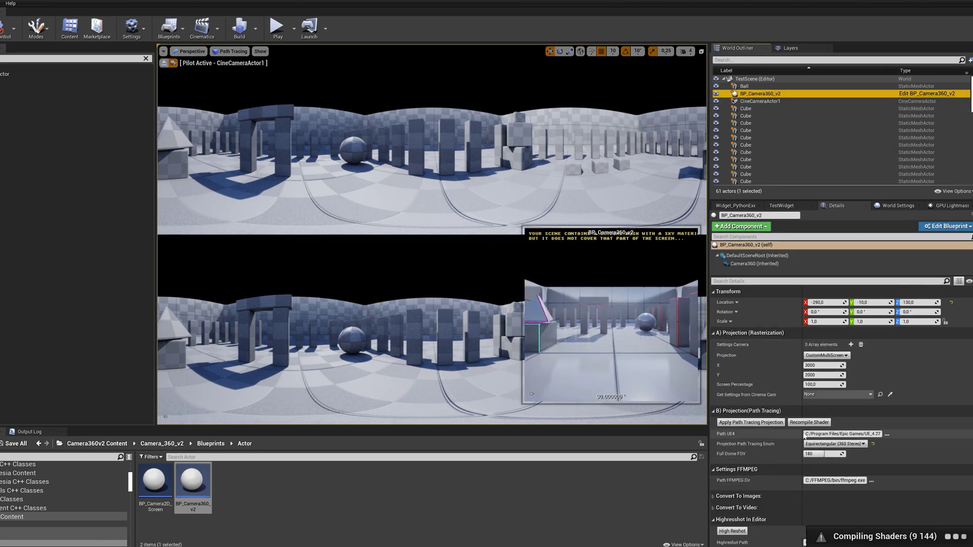
scroll(757, 462, "down", 4)
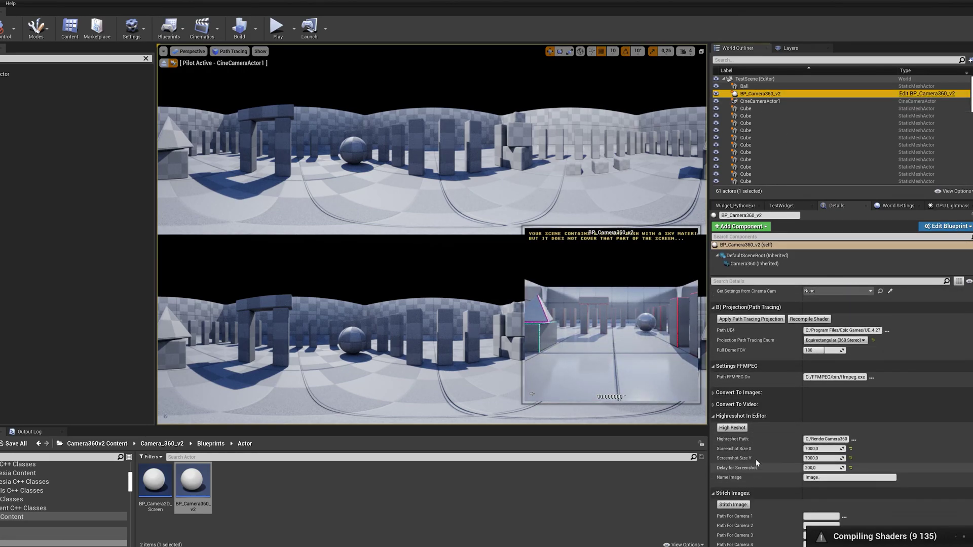
left_click(732, 428)
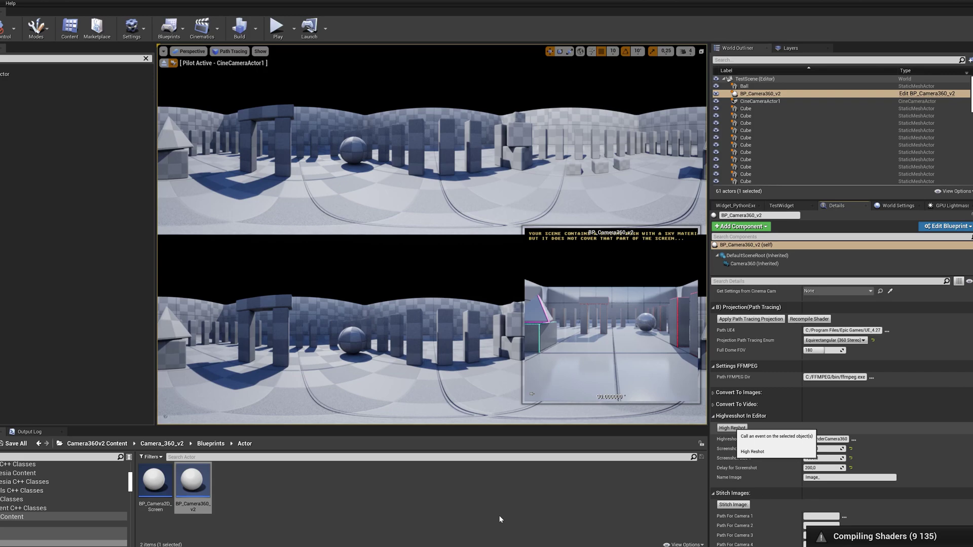
mouse_move(595, 546)
Close the finished render window and open Image_00002.png from the RenderCamera360 folder
left_click(480, 521)
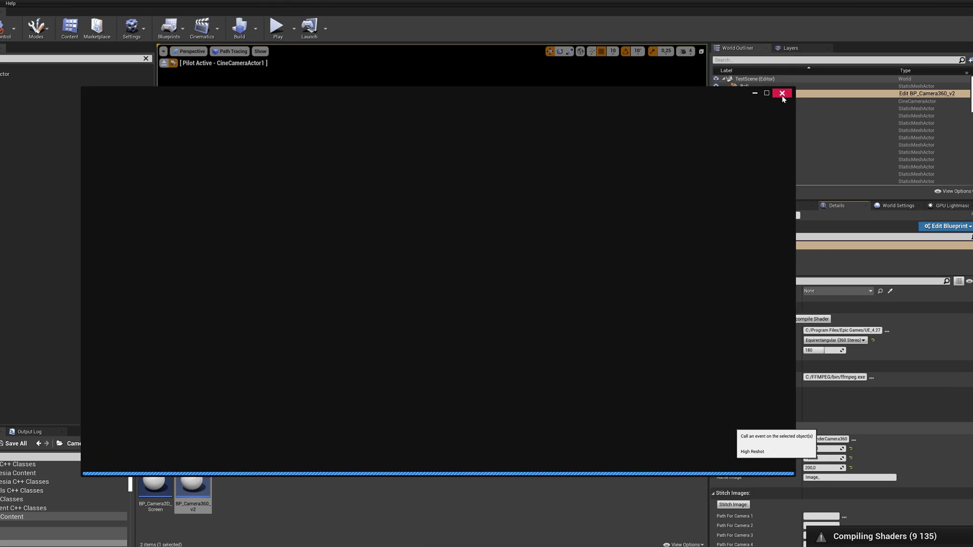
left_click(782, 94)
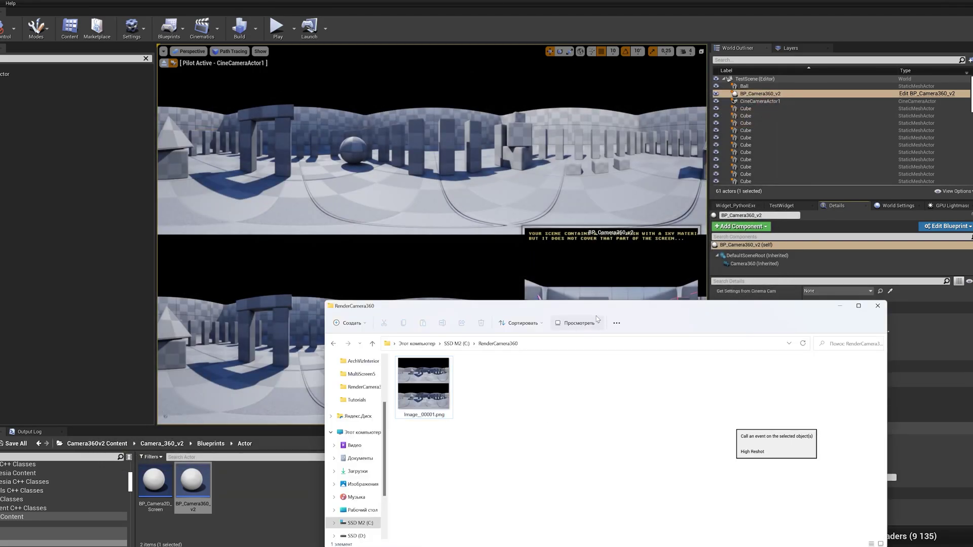
left_click_drag(593, 308, 478, 438)
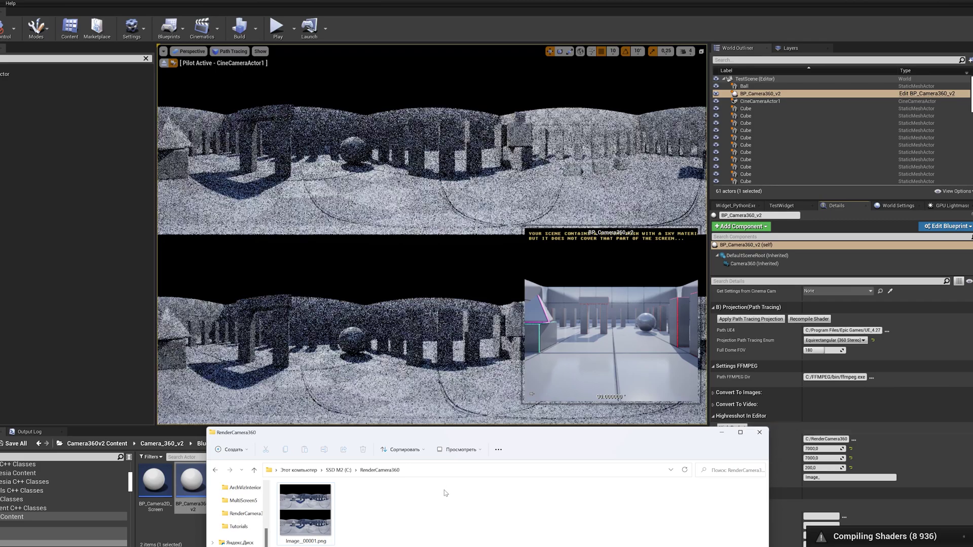
double_click(370, 506)
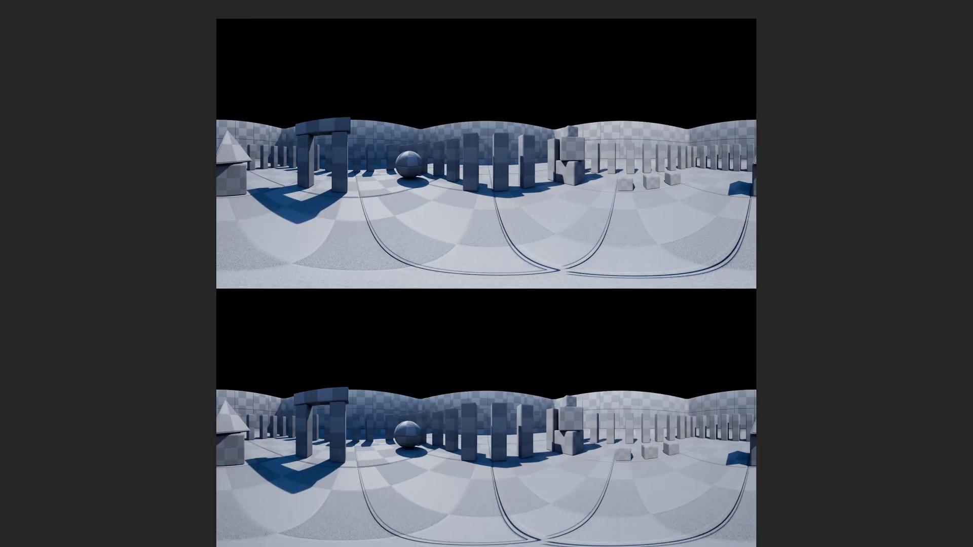
Drag the copied layer over the other eye view, zoom in, and nudge it left and right repeatedly
left_click_drag(751, 274, 735, 520)
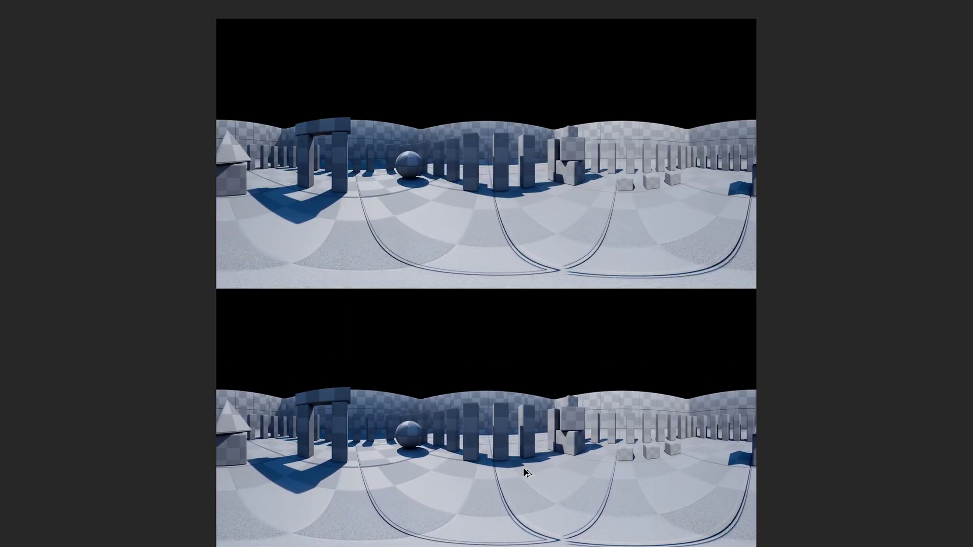
scroll(525, 471, "up", 2, "alt")
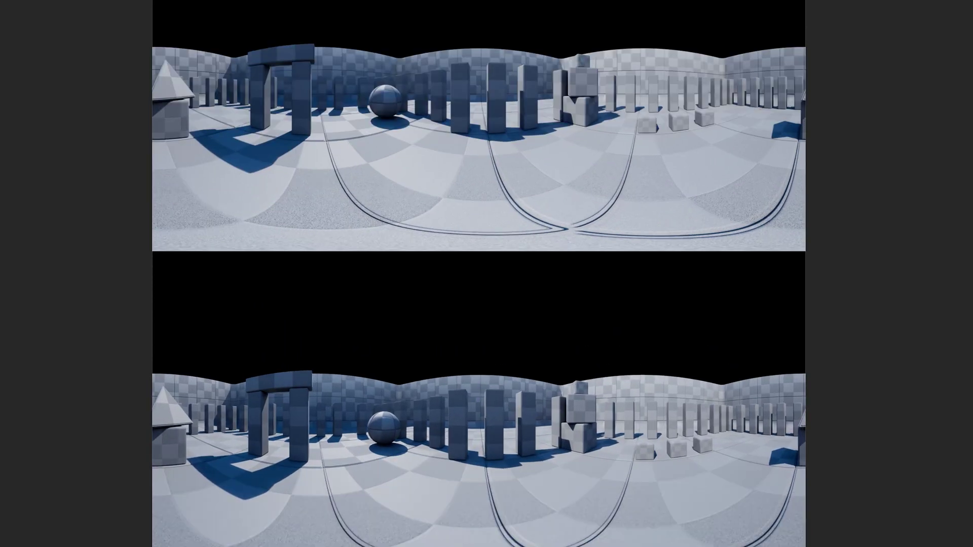
key("Left")
key("Left")
key("Left")
key("Right")
key("Right")
key("Right")
key("Left")
key("Left")
key("Left")
key("Right")
key("Right")
key("Right")
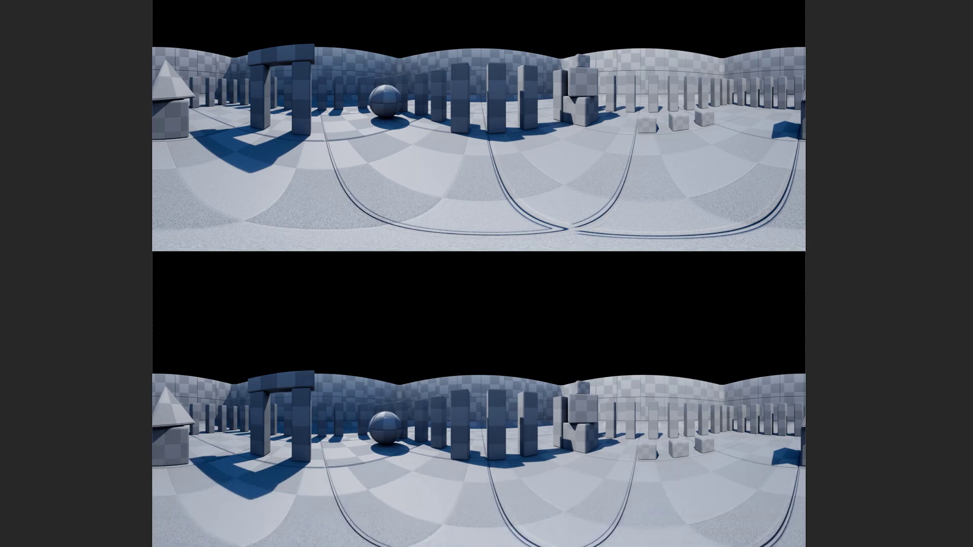
key("Left")
key("Left")
key("Left")
key("Right")
key("Right")
key("Right")
key("Left")
key("Left")
key("Left")
key("Right")
key("Right")
key("Right")
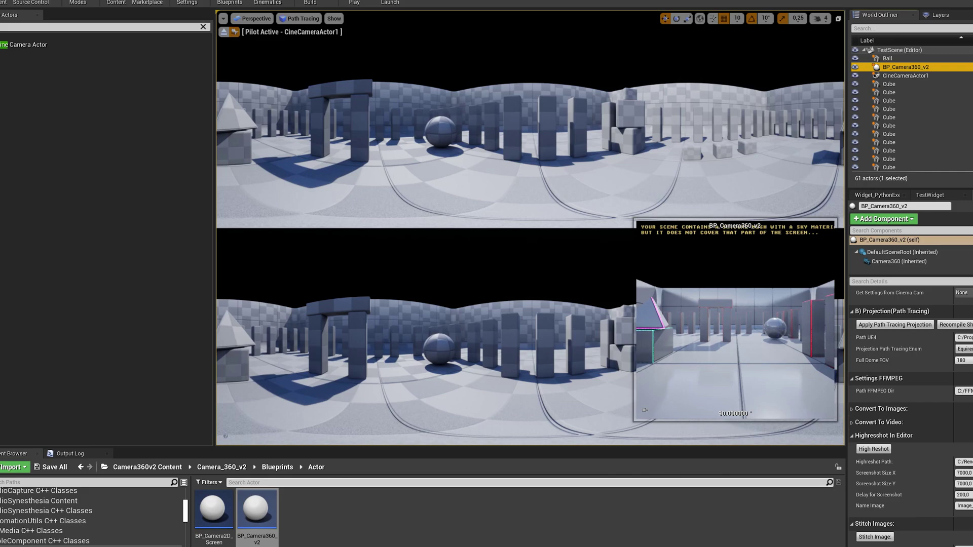
Reselect BP_Camera360_v2 and list its path-tracing projection types: Equirect, FullDome, Cilindric, 2D
left_click(935, 51)
left_click(905, 66)
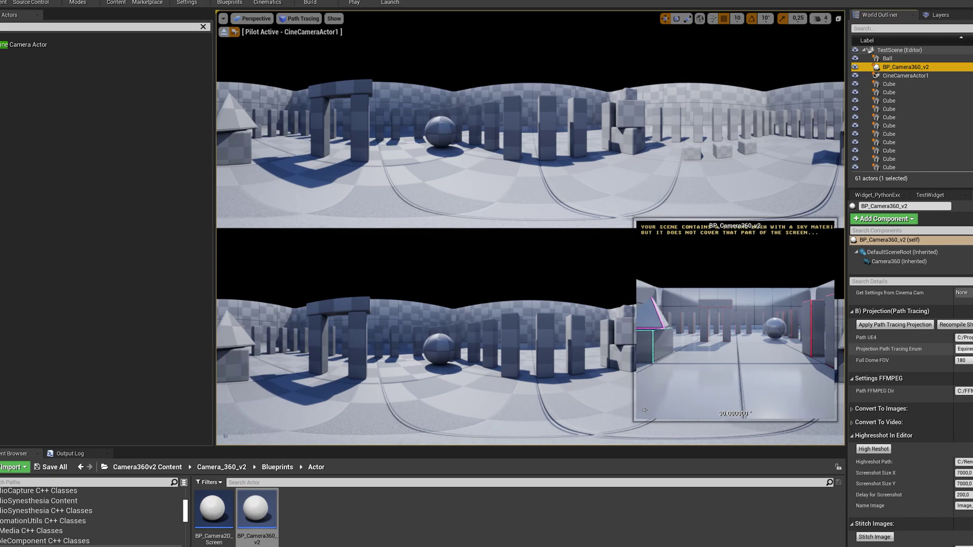
left_click(964, 348)
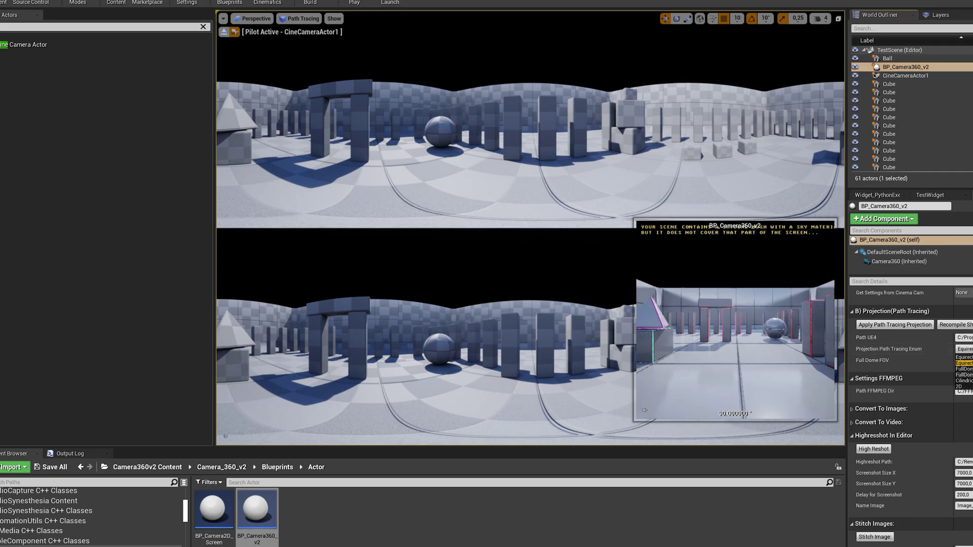